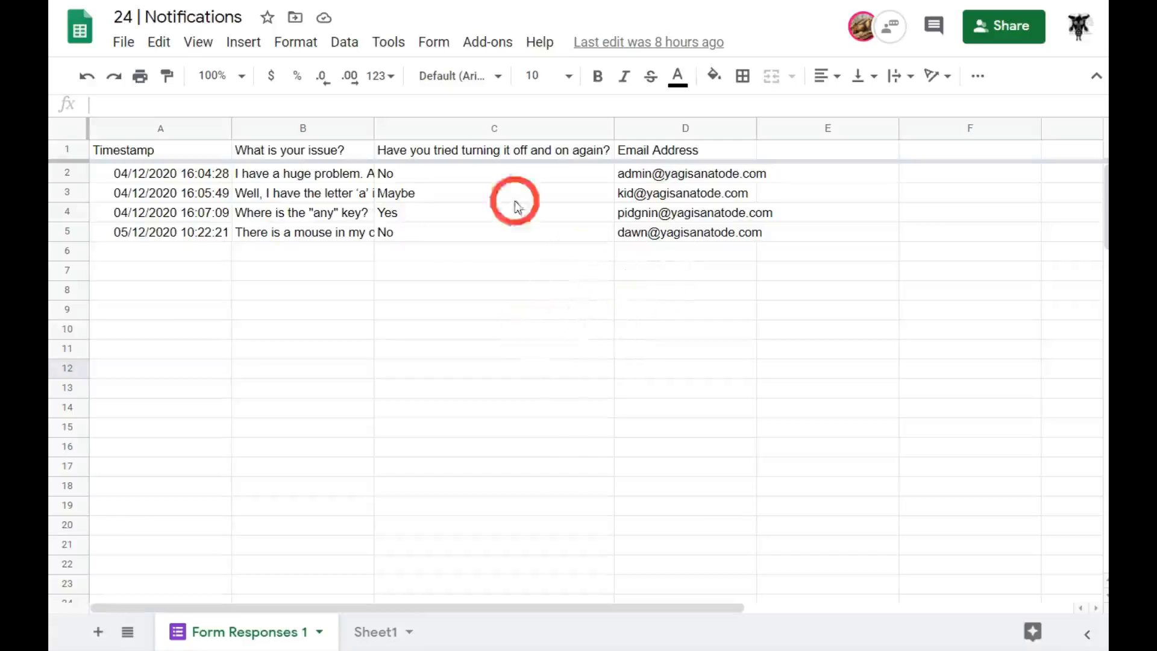
Add a notification rule that emails right away when a user submits a form.
{"action": "left_click", "coordinate": [389, 46]}
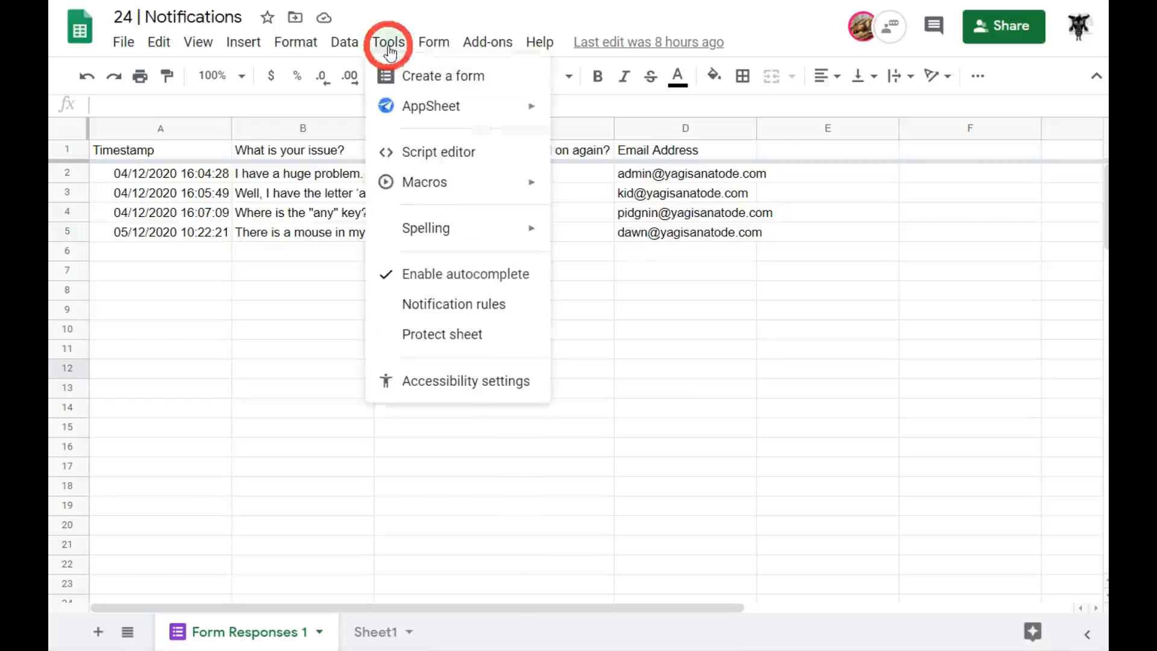
{"action": "left_click", "coordinate": [476, 308]}
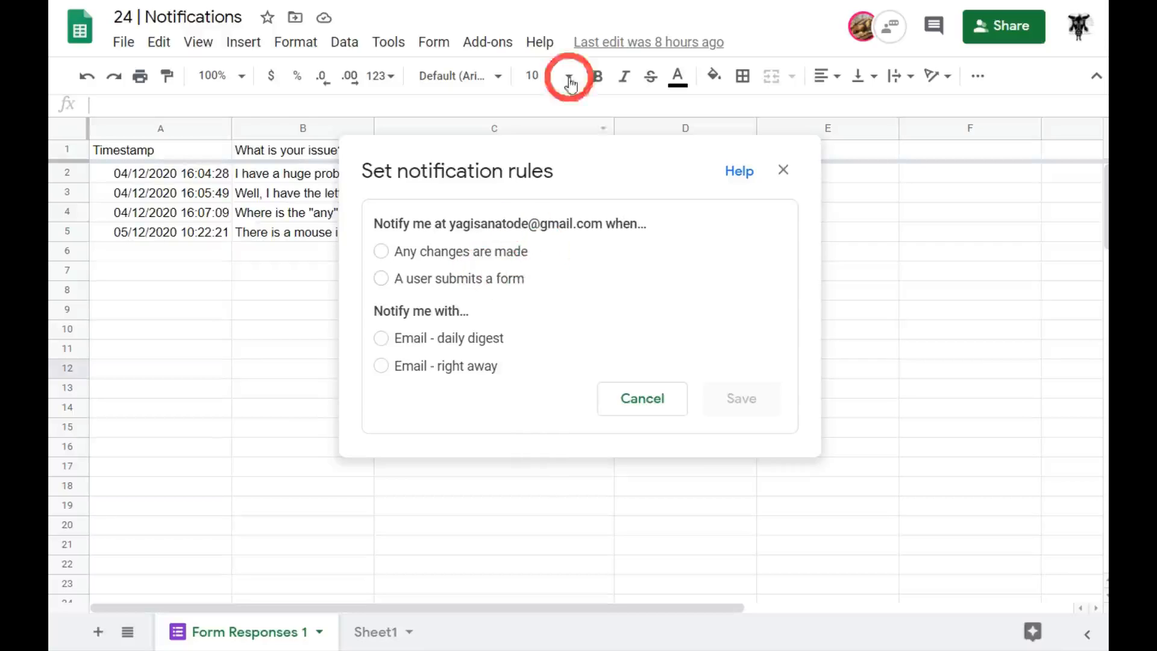
{"action": "left_click", "coordinate": [379, 278]}
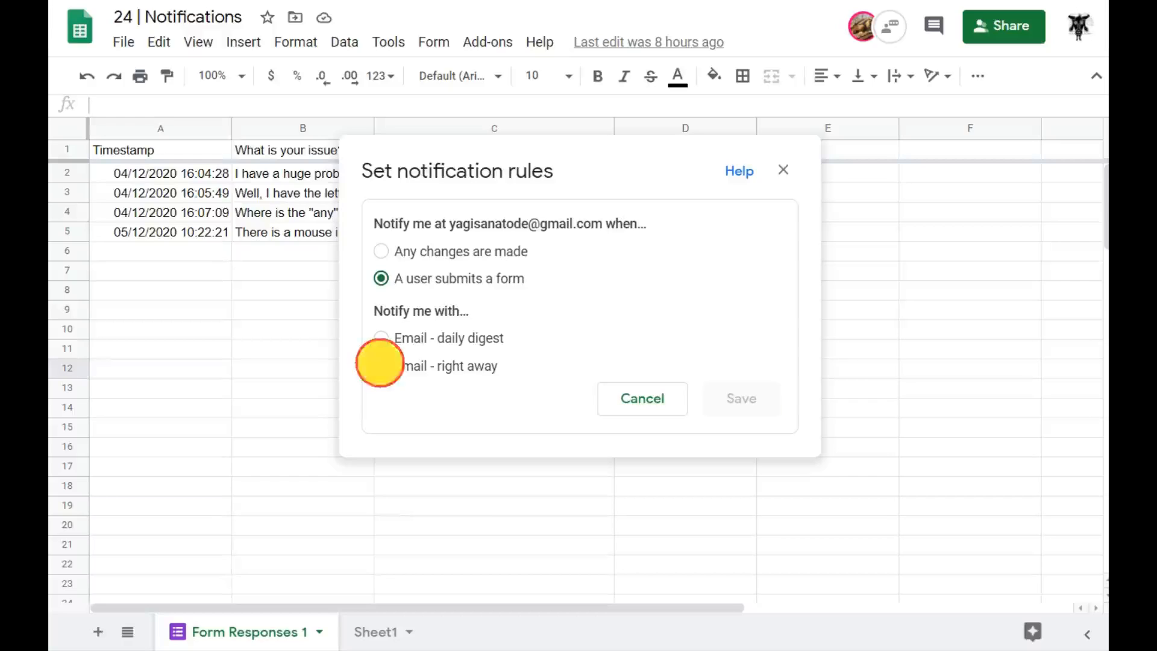
{"action": "left_click", "coordinate": [381, 366]}
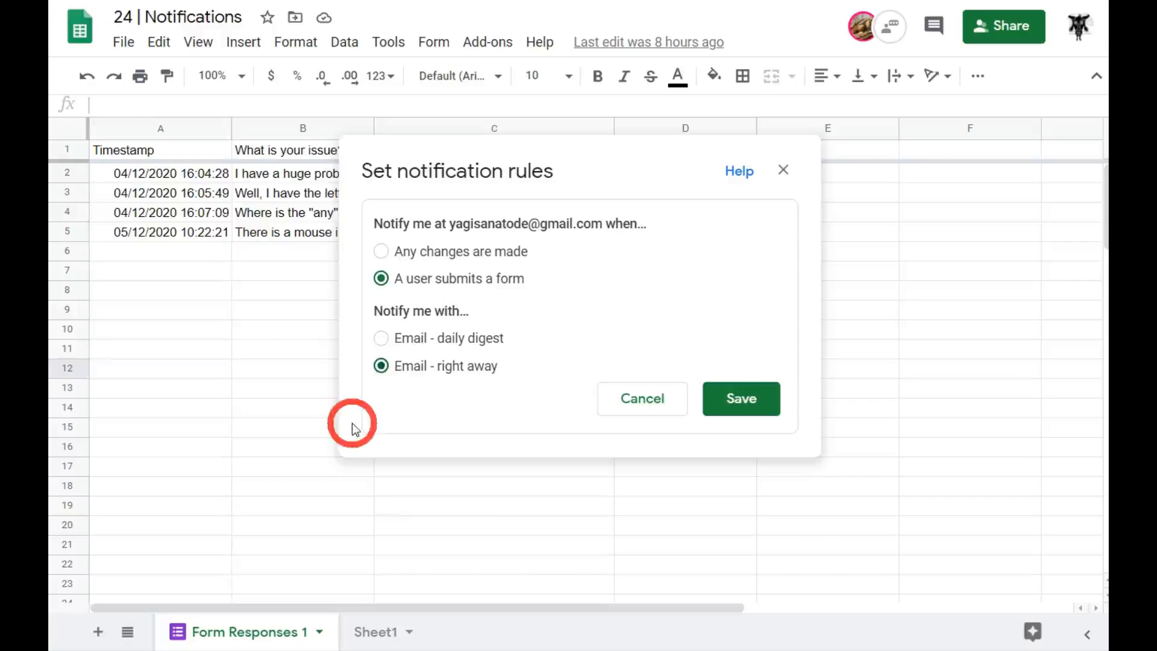
{"action": "left_click", "coordinate": [741, 400]}
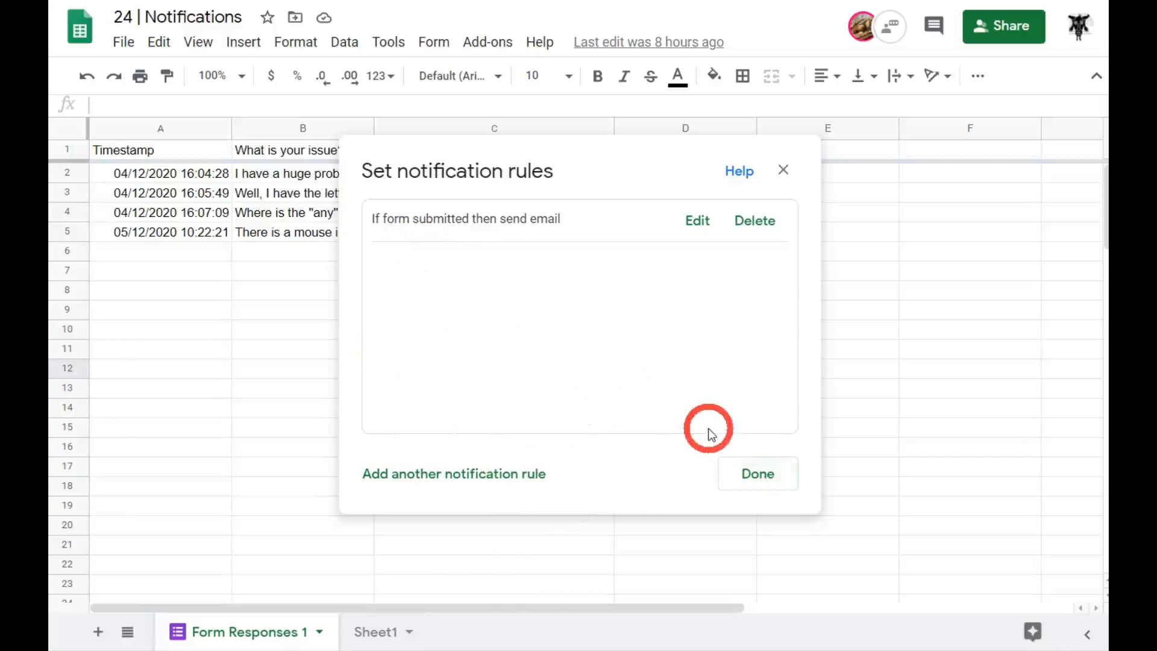
{"action": "left_click", "coordinate": [750, 475]}
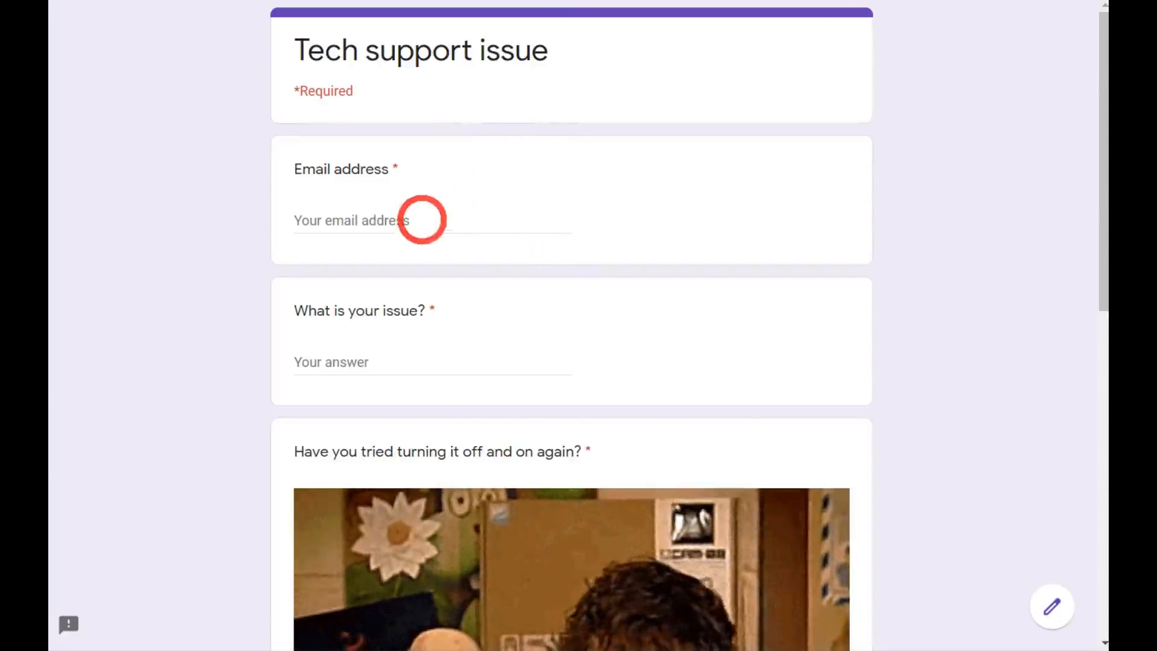
Enter the respondent's email address and the issue 'There is another mouse in my computer.'.
{"action": "left_click", "coordinate": [418, 220]}
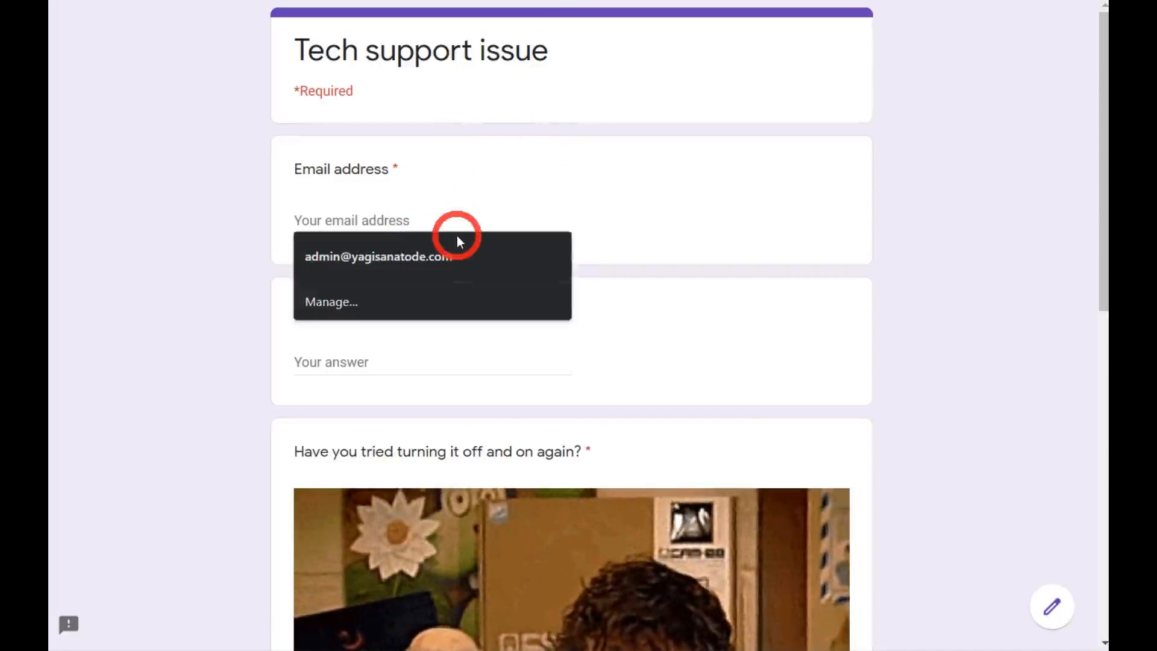
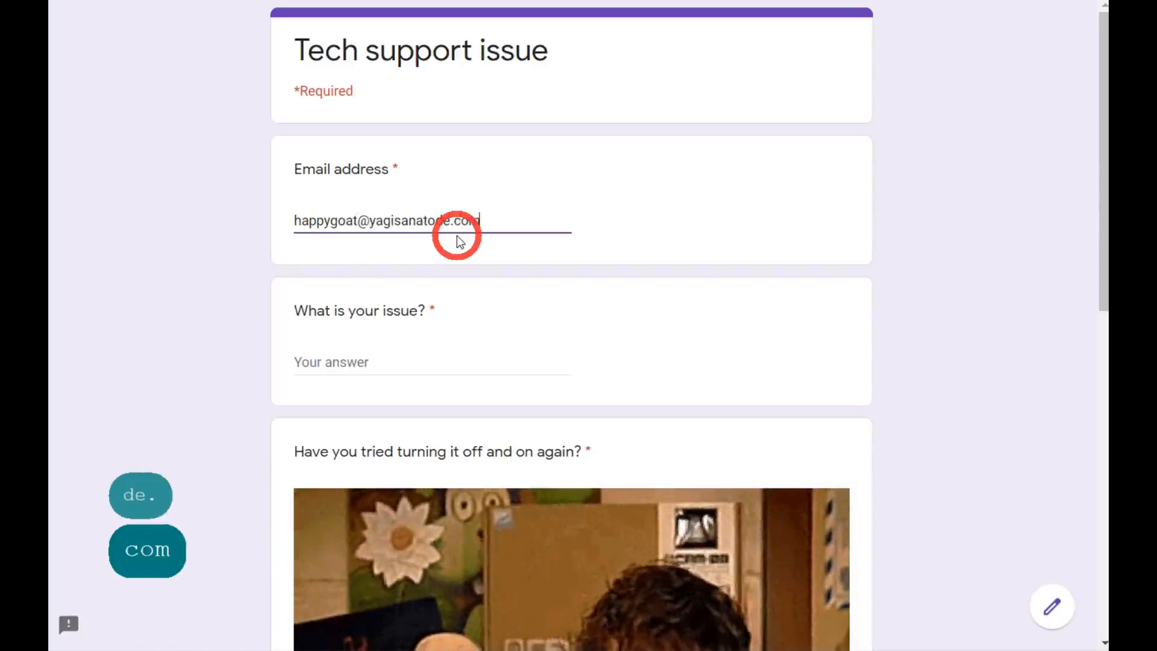
{"action": "left_click", "coordinate": [452, 376]}
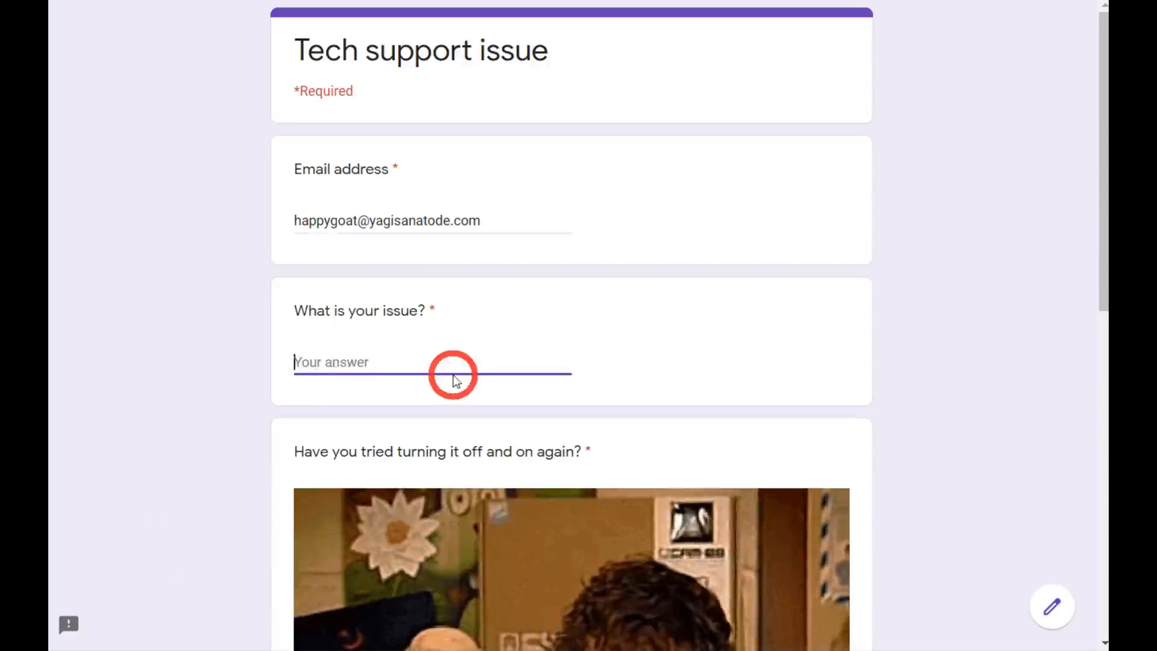
{"action": "type", "text": "There is a"}
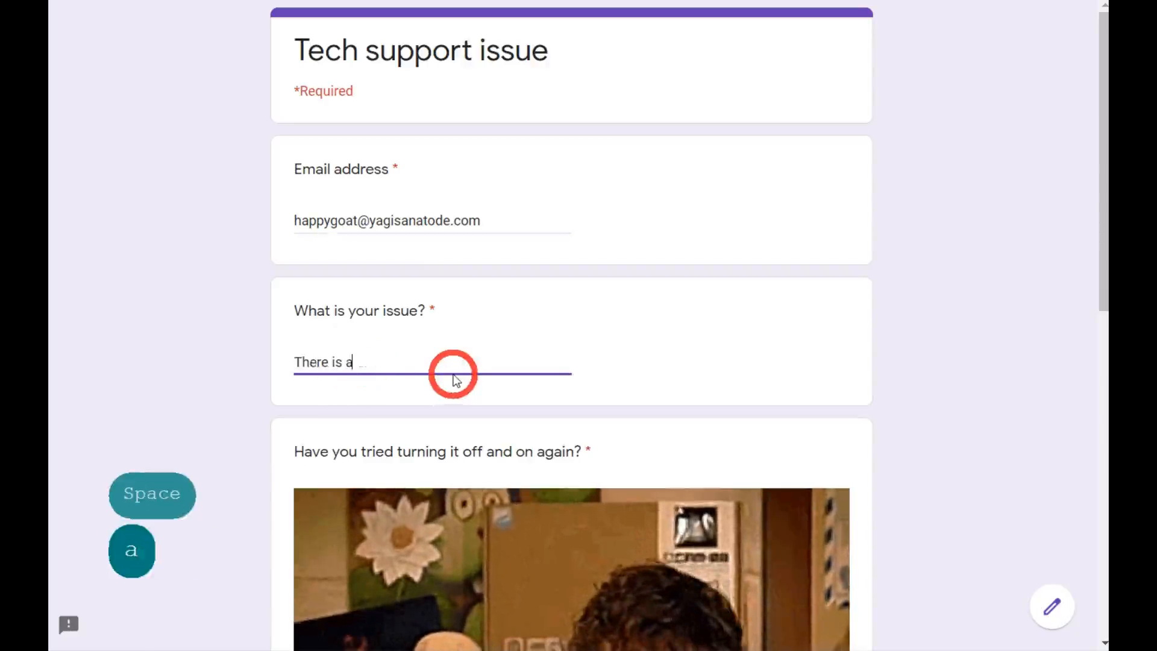
{"action": "type", "text": "nother mouse in "}
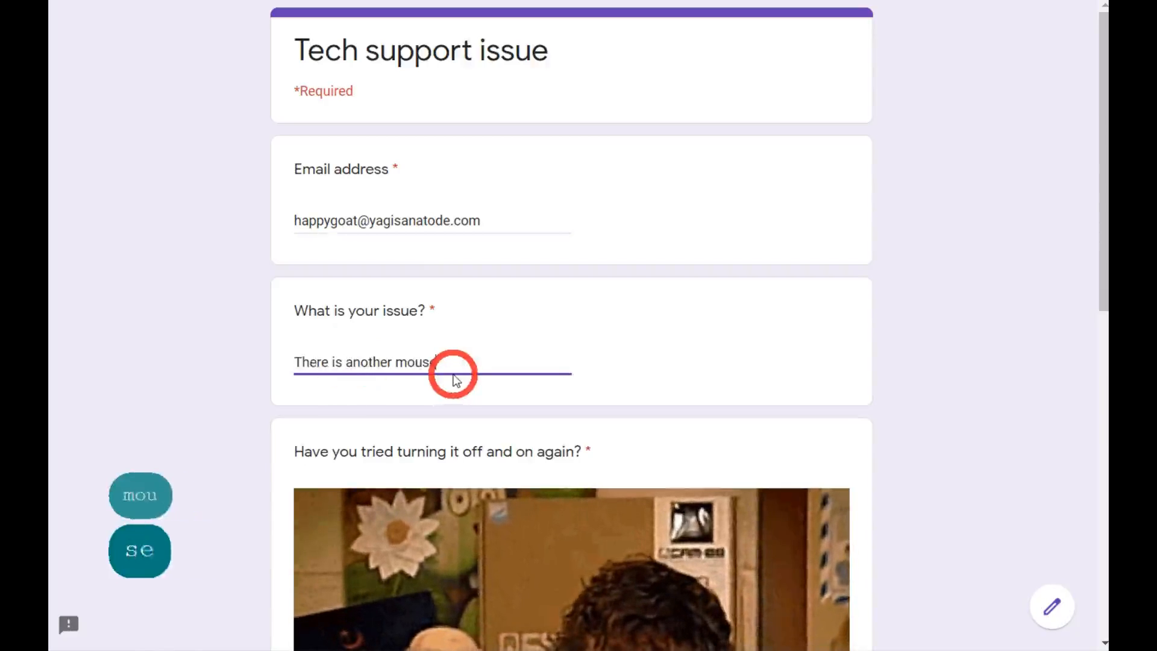
{"action": "type", "text": "my comp"}
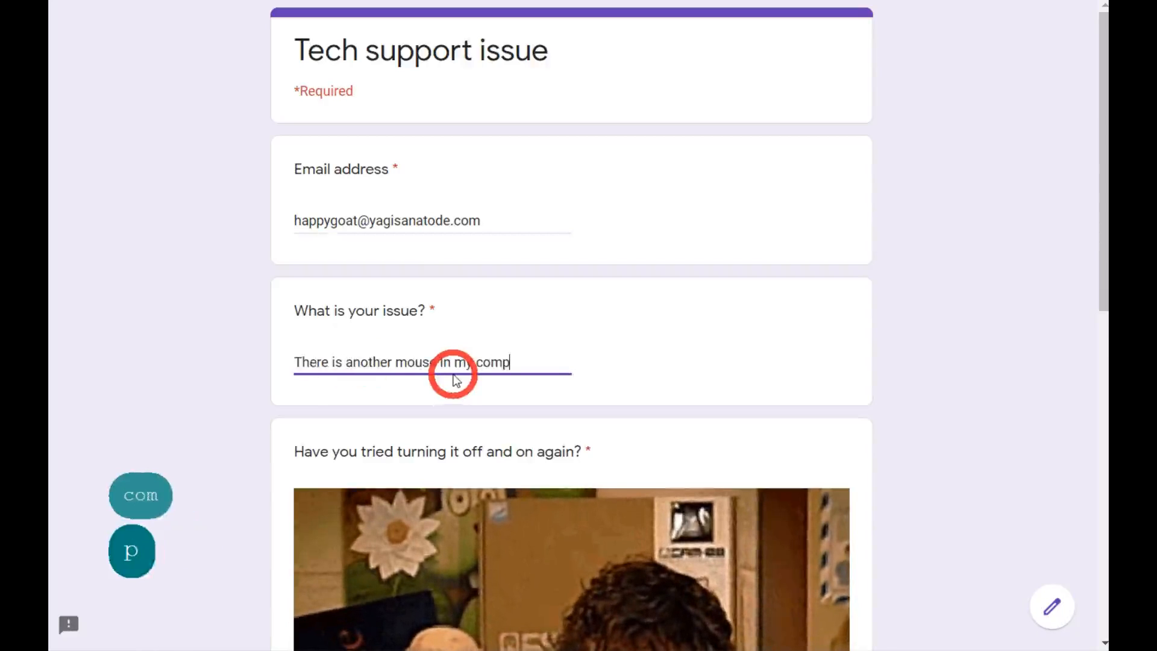
{"action": "type", "text": "uter."}
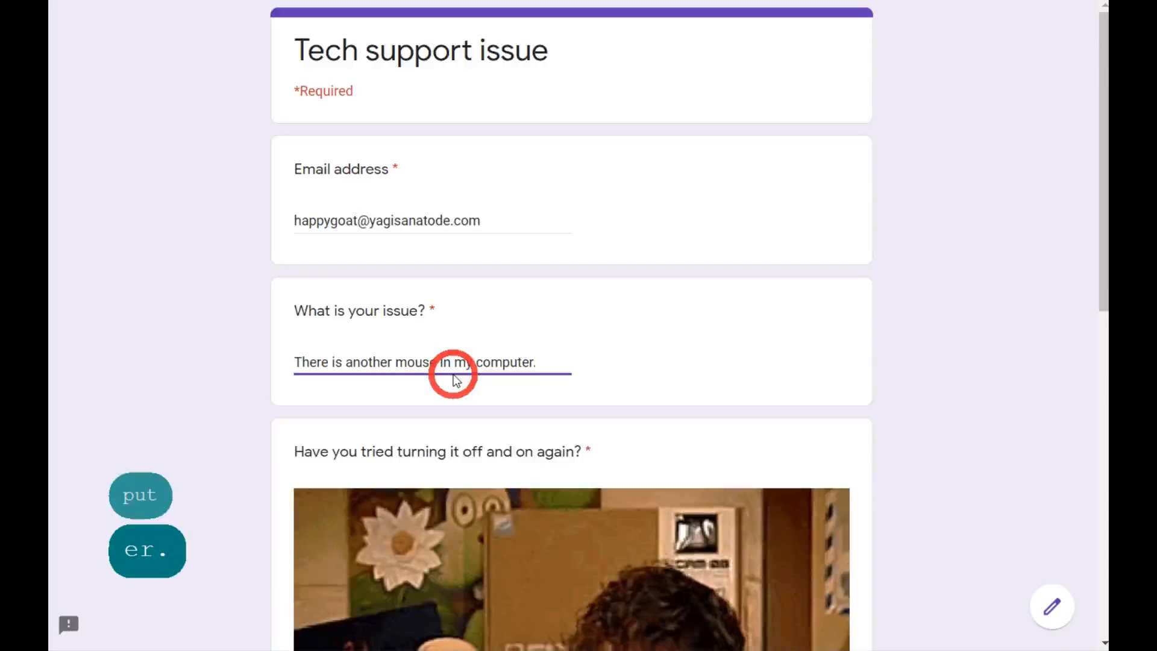
Answer Yes to the off-and-on question and submit the response.
{"action": "scroll", "coordinate": [564, 344], "scroll_direction": "down", "scroll_amount": 3}
{"action": "scroll", "coordinate": [564, 344], "scroll_direction": "down", "scroll_amount": 9}
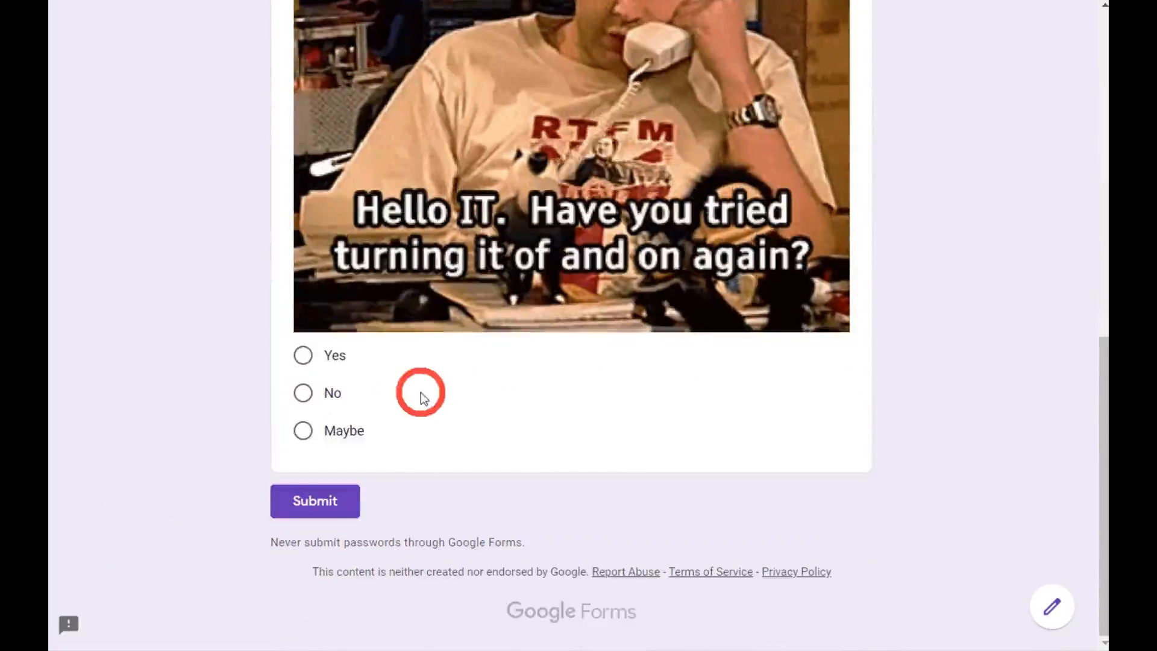
{"action": "left_click", "coordinate": [305, 359]}
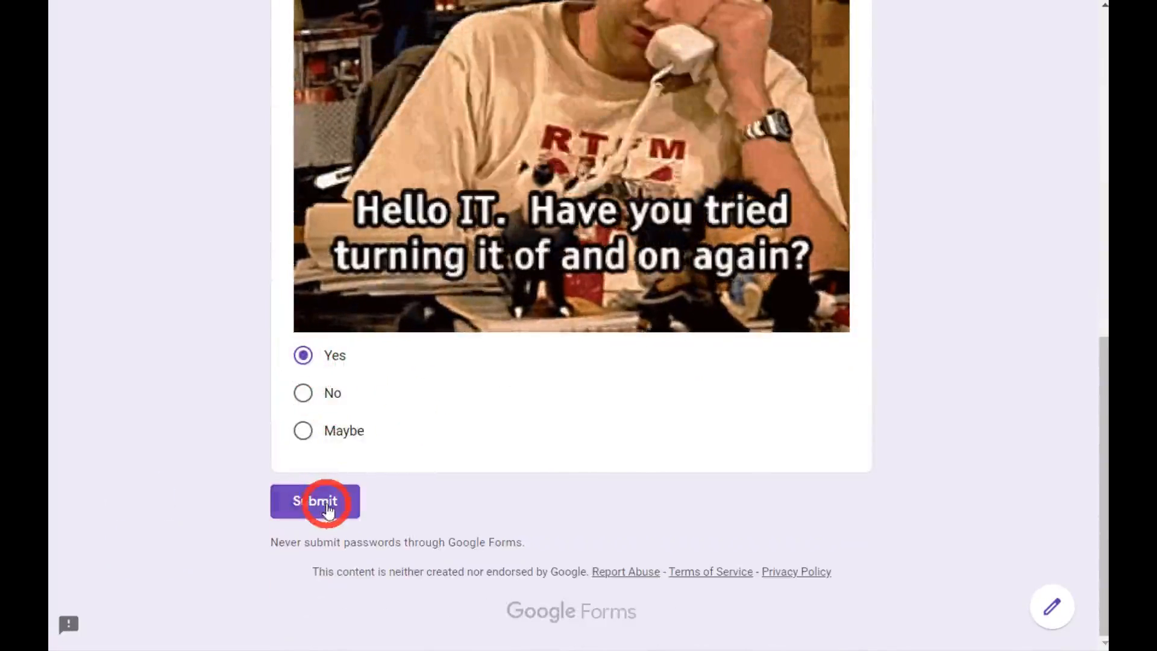
{"action": "left_click", "coordinate": [323, 504]}
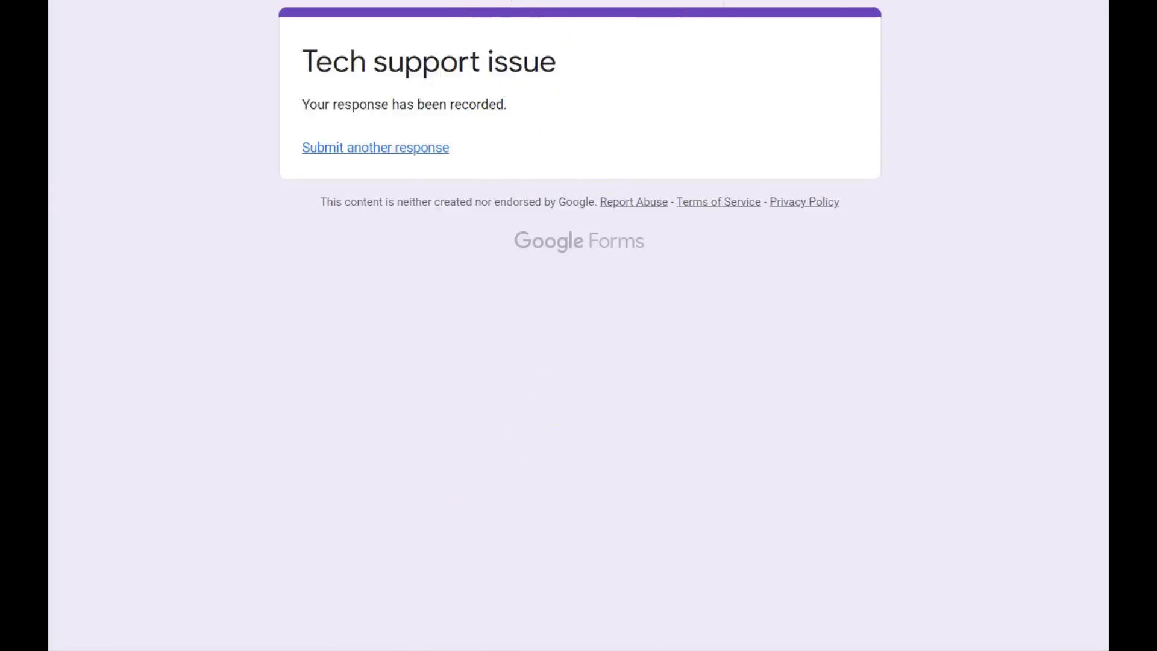
{"action": "left_click", "coordinate": [717, 1]}
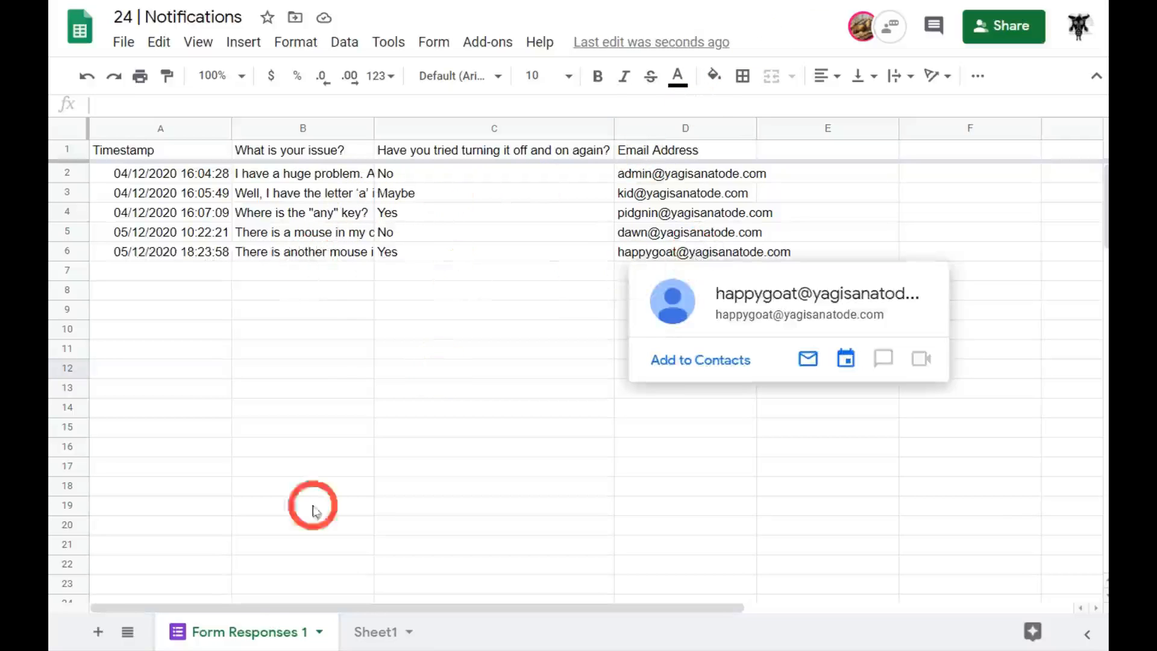
Check the new response in row 6, then switch to Sheet1.
{"action": "left_click", "coordinate": [375, 634]}
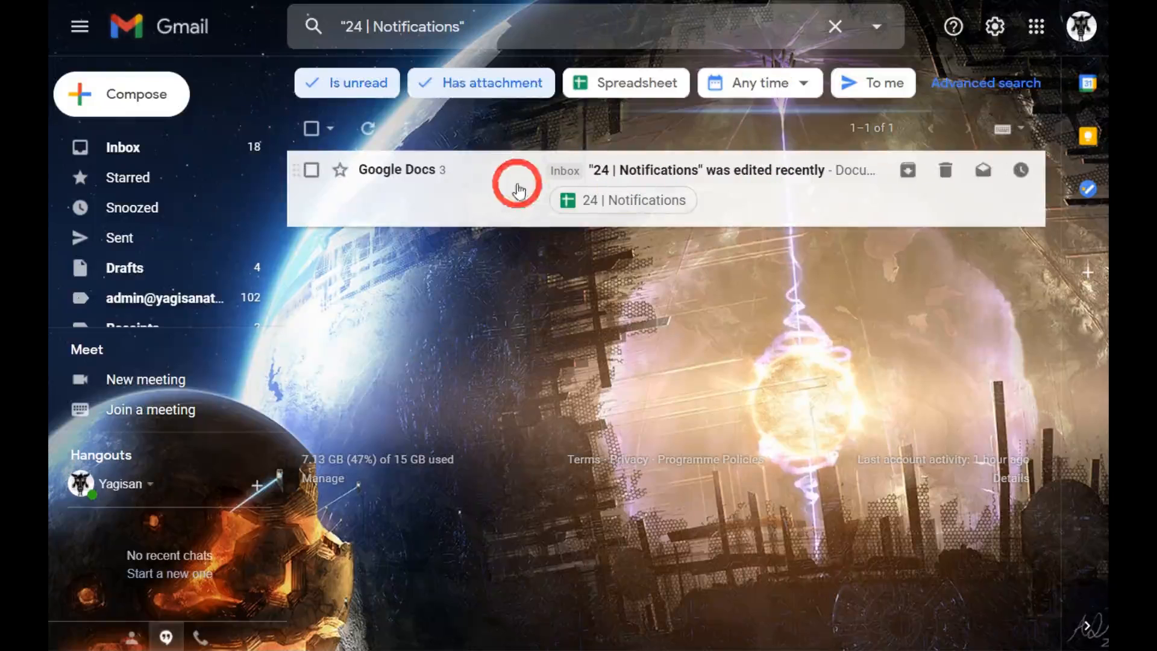
Open the '24 | Notifications' edited-recently thread and follow its link to the changes.
{"action": "left_click", "coordinate": [799, 189]}
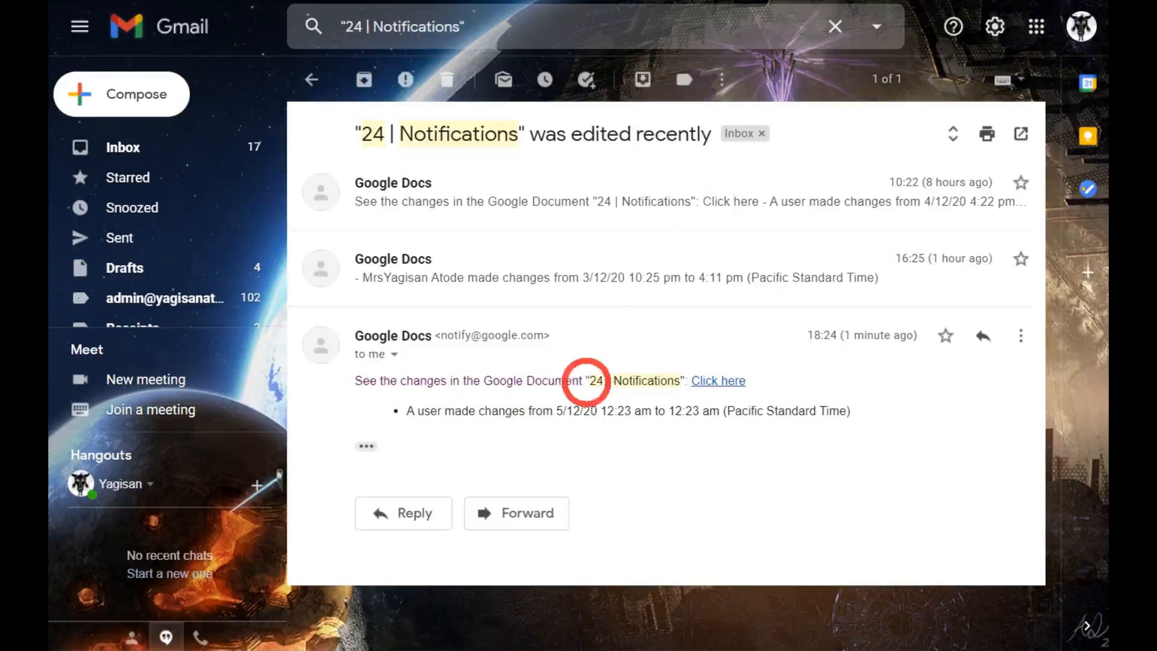
{"action": "left_click", "coordinate": [708, 384]}
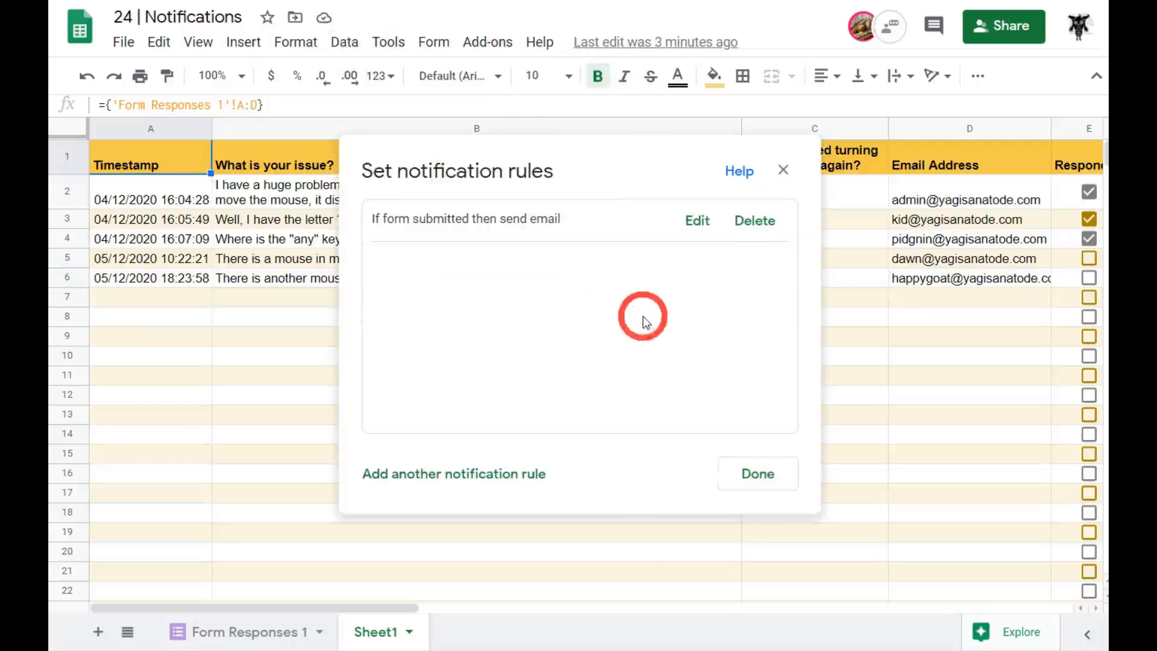
Add a second rule sending a daily digest email when any changes are made.
{"action": "left_click", "coordinate": [492, 480]}
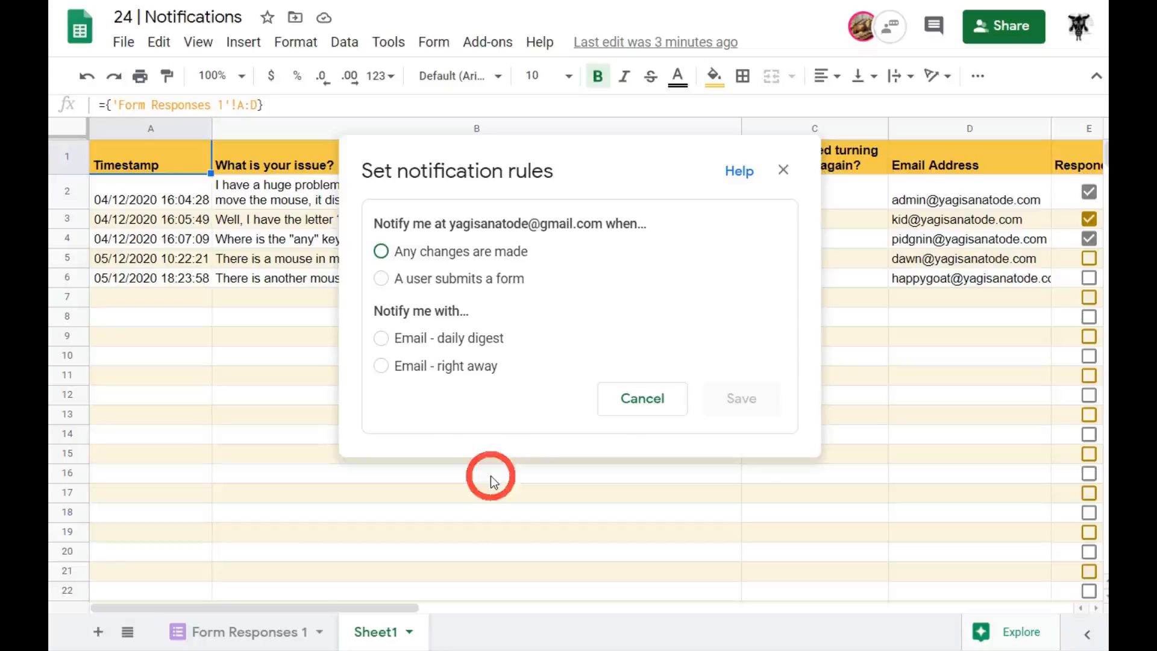
{"action": "left_click", "coordinate": [382, 251]}
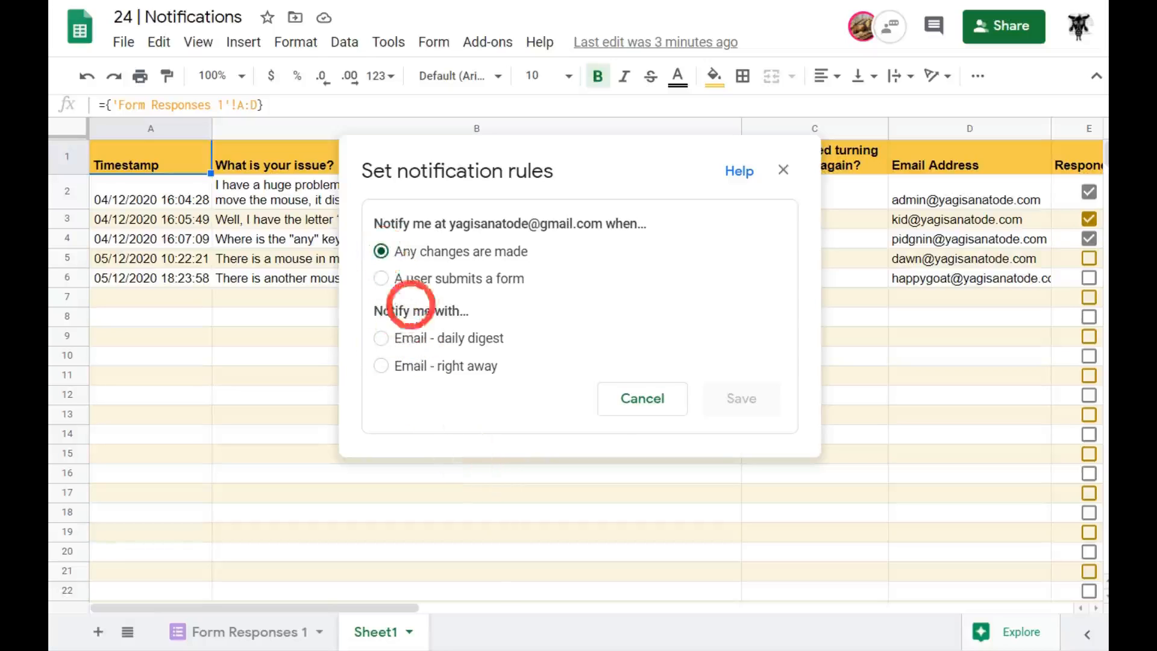
{"action": "left_click", "coordinate": [387, 345]}
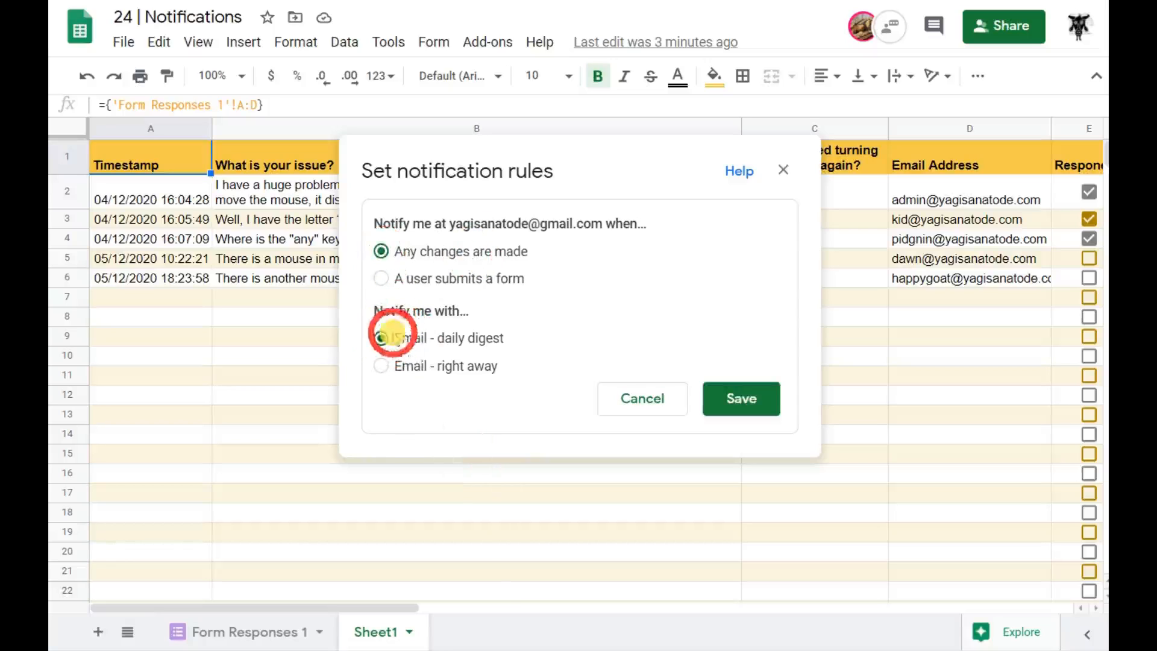
{"action": "left_click", "coordinate": [757, 421]}
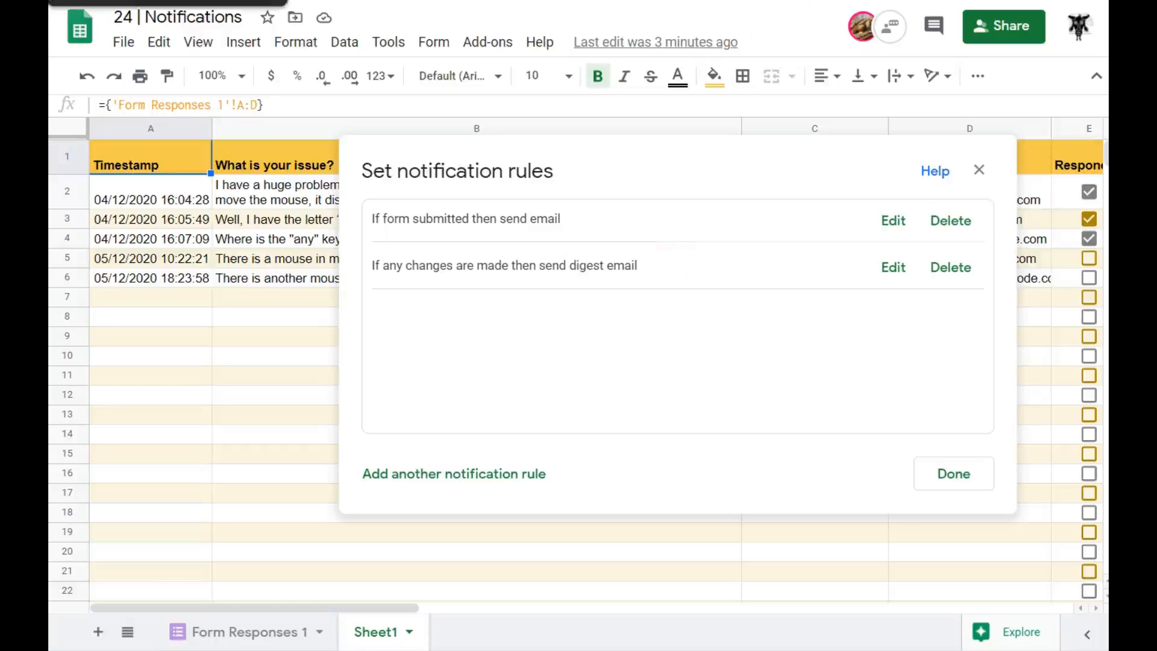
{"action": "left_click", "coordinate": [142, 1]}
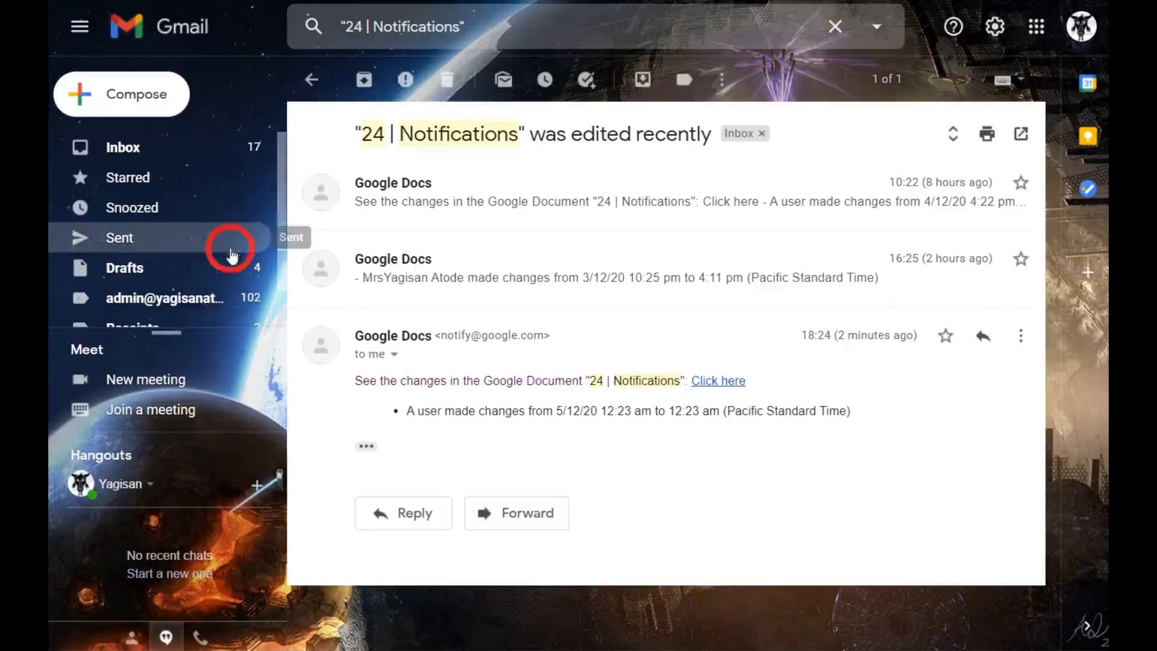
Expand the 16:25 notification email and open its link to the changes.
{"action": "left_click", "coordinate": [662, 267]}
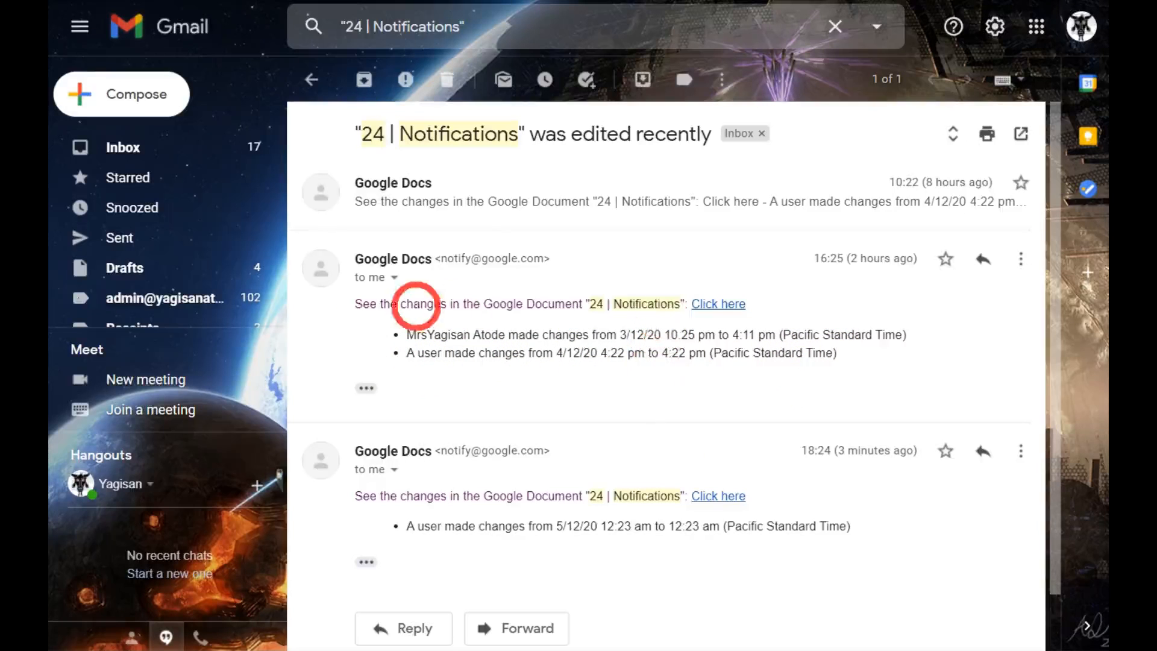
{"action": "left_click", "coordinate": [721, 304]}
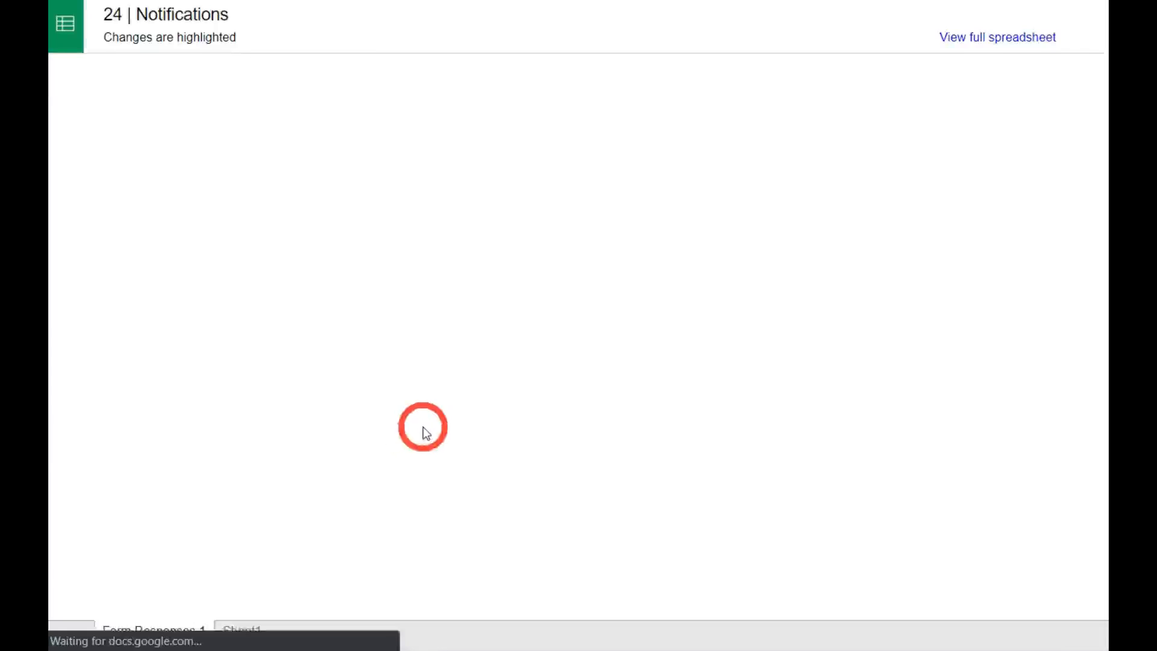
View Sheet1 in the changes view, scrolling horizontally across it.
{"action": "left_click", "coordinate": [239, 631]}
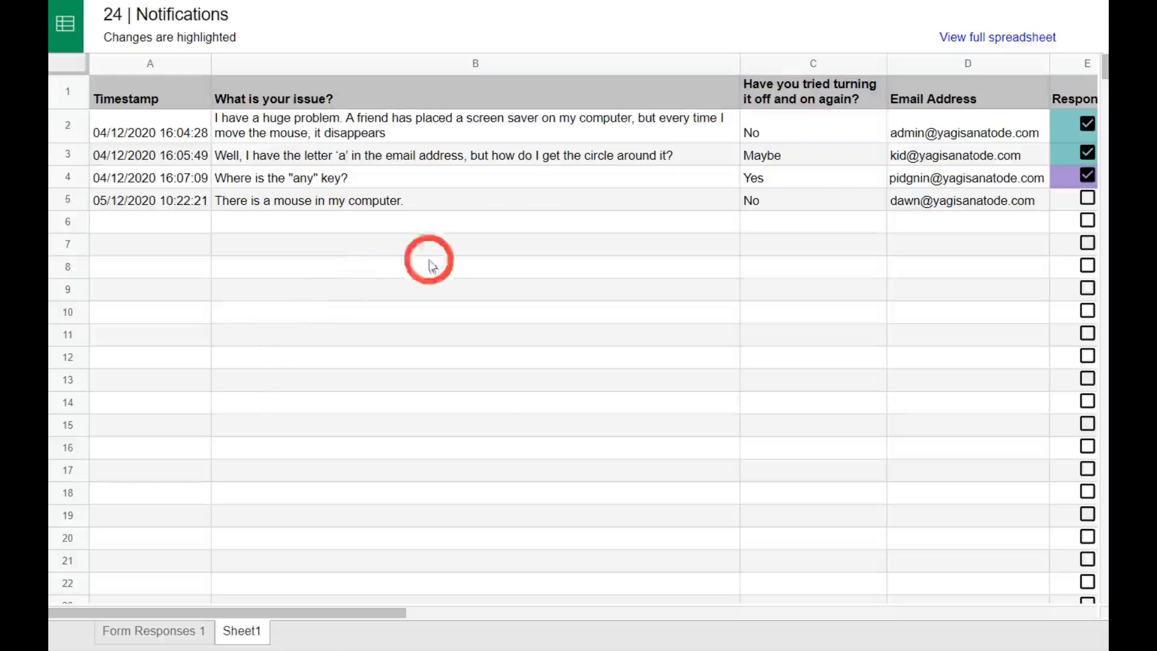
{"action": "left_click_drag", "start_coordinate": [343, 612], "coordinate": [468, 612]}
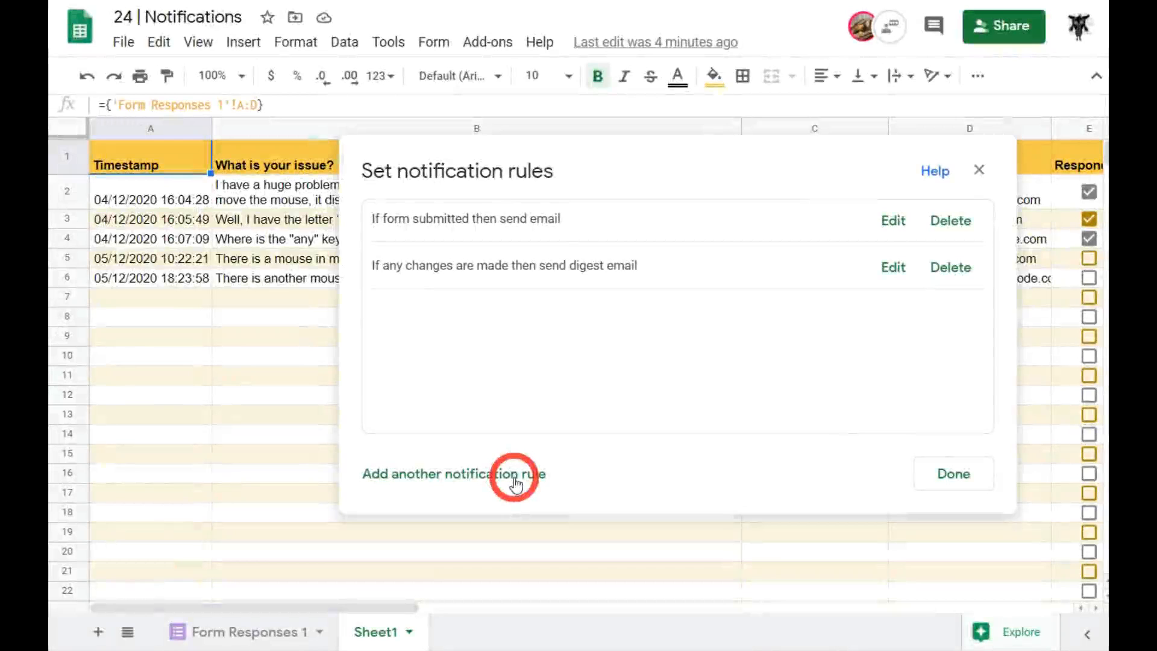
Cancel an unneeded new rule and close the dialog with the two rules kept.
{"action": "left_click", "coordinate": [515, 476]}
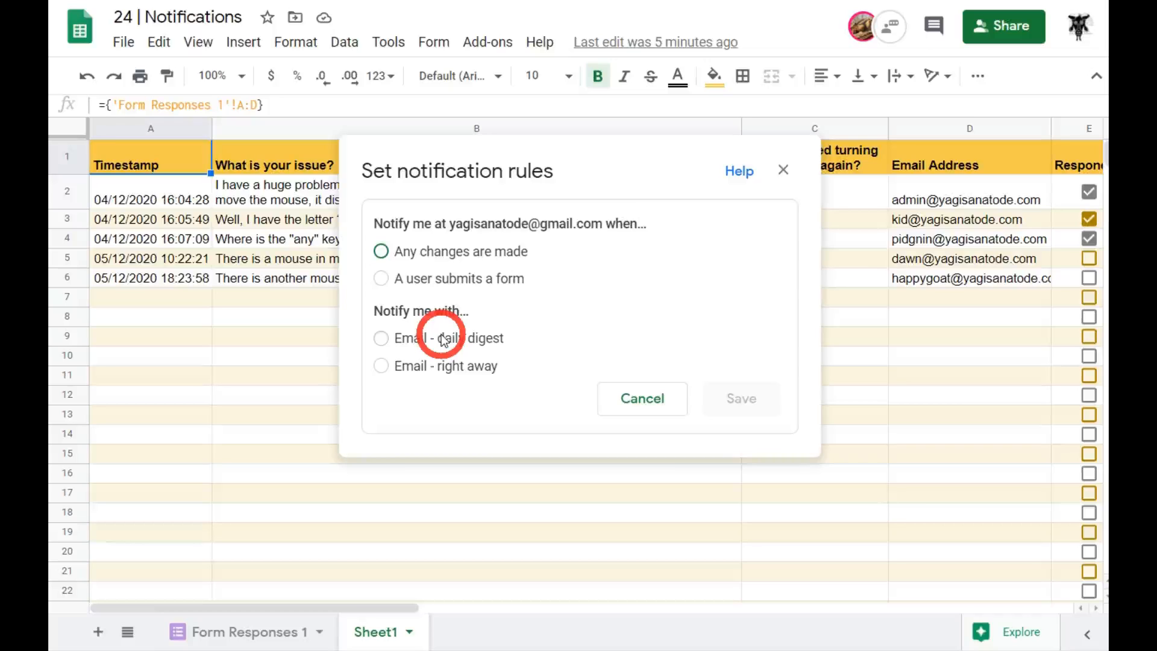
{"action": "left_click", "coordinate": [645, 399]}
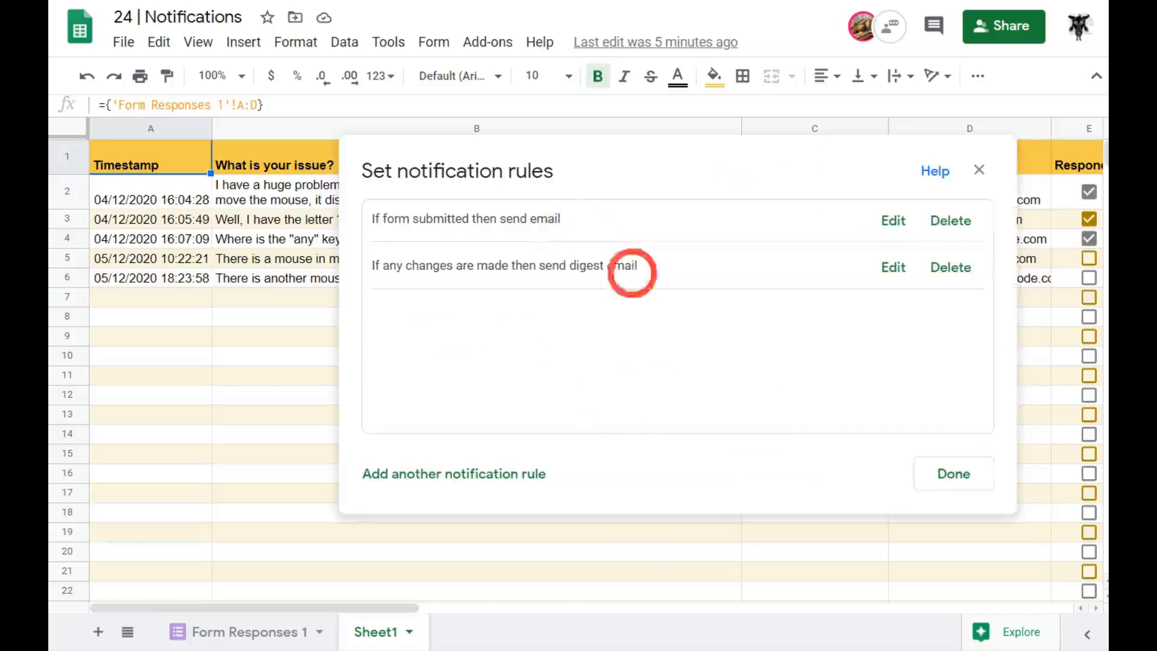
{"action": "left_click", "coordinate": [960, 485]}
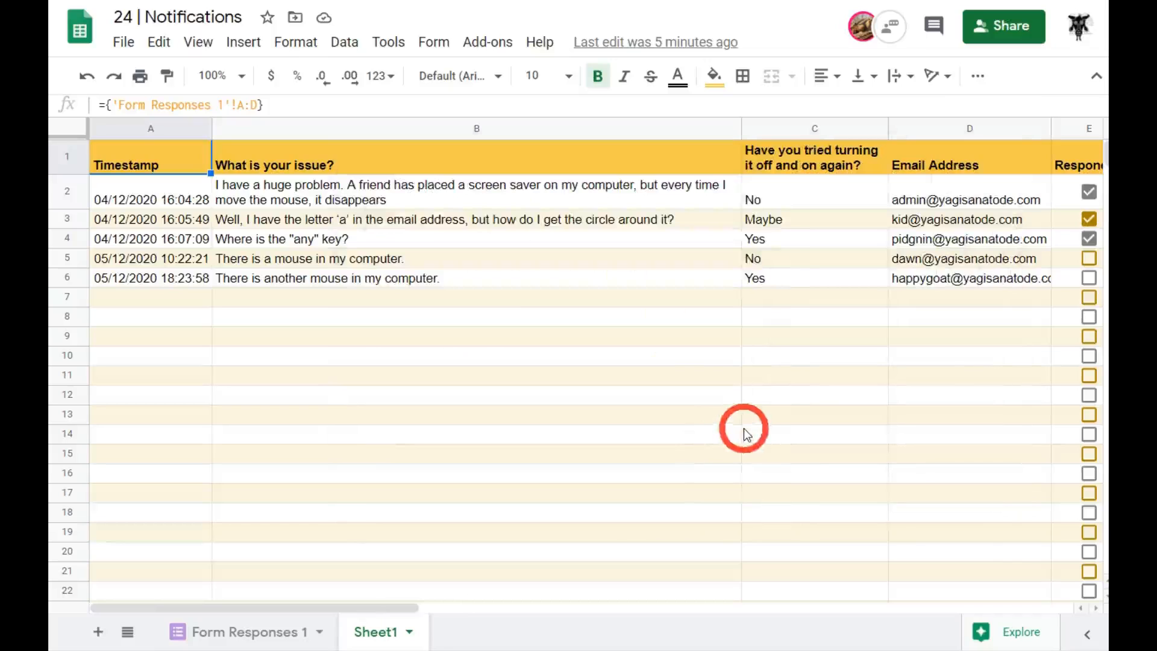